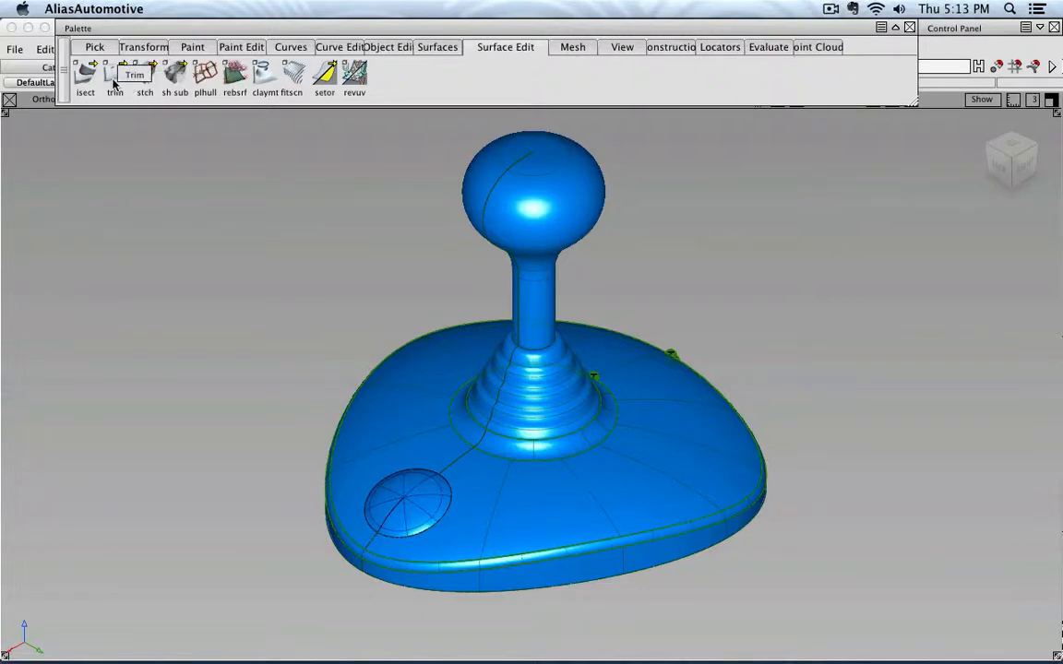
# Untrim the base's top surface and the domed sphere button surface with the Untrim tool
pyautogui.click(109, 81)
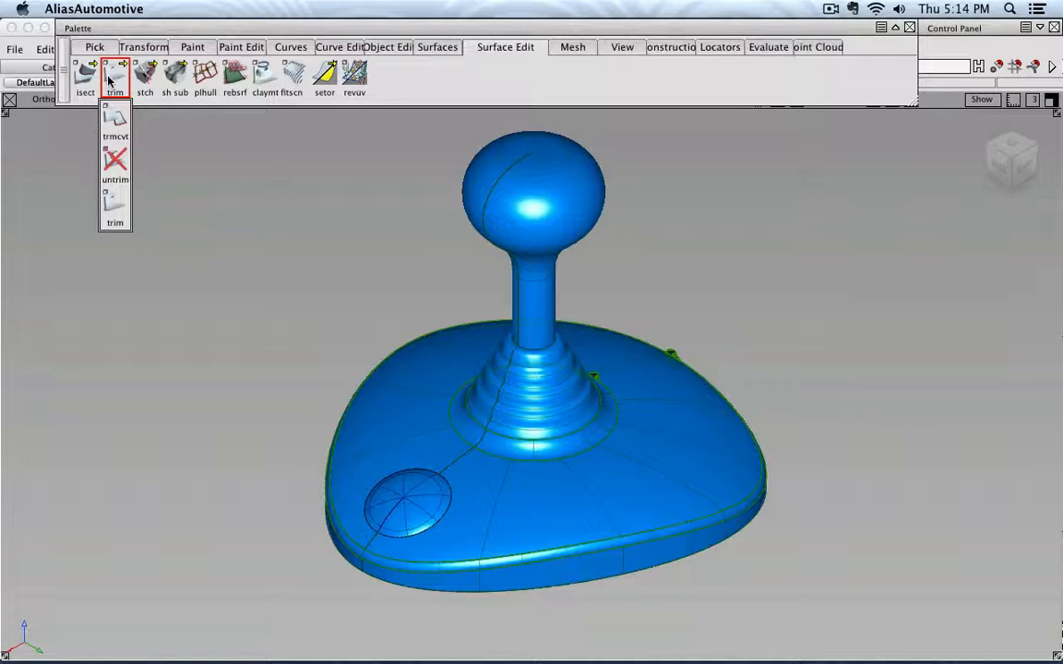
pyautogui.moveTo(109, 81); pyautogui.dragTo(114, 173)
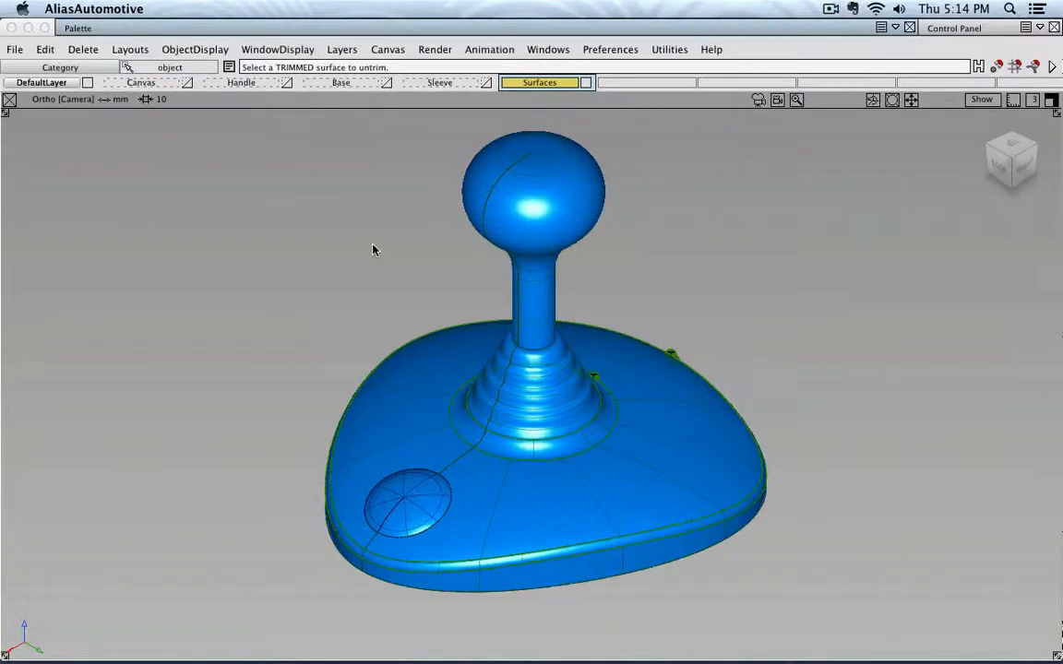
pyautogui.click(459, 487)
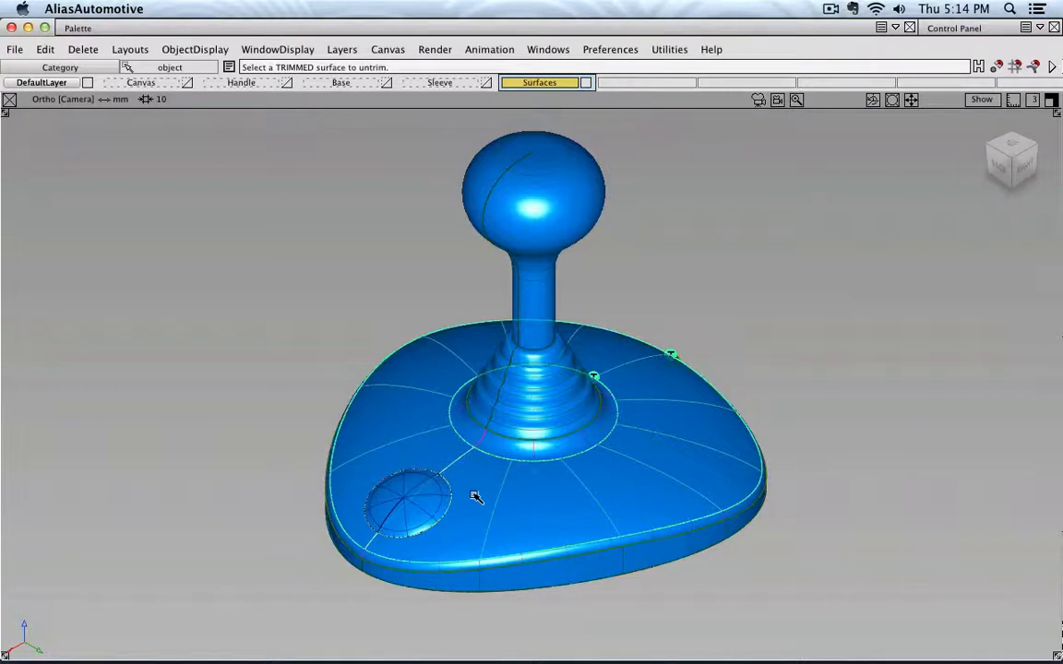
pyautogui.scroll(4, 442, 501)
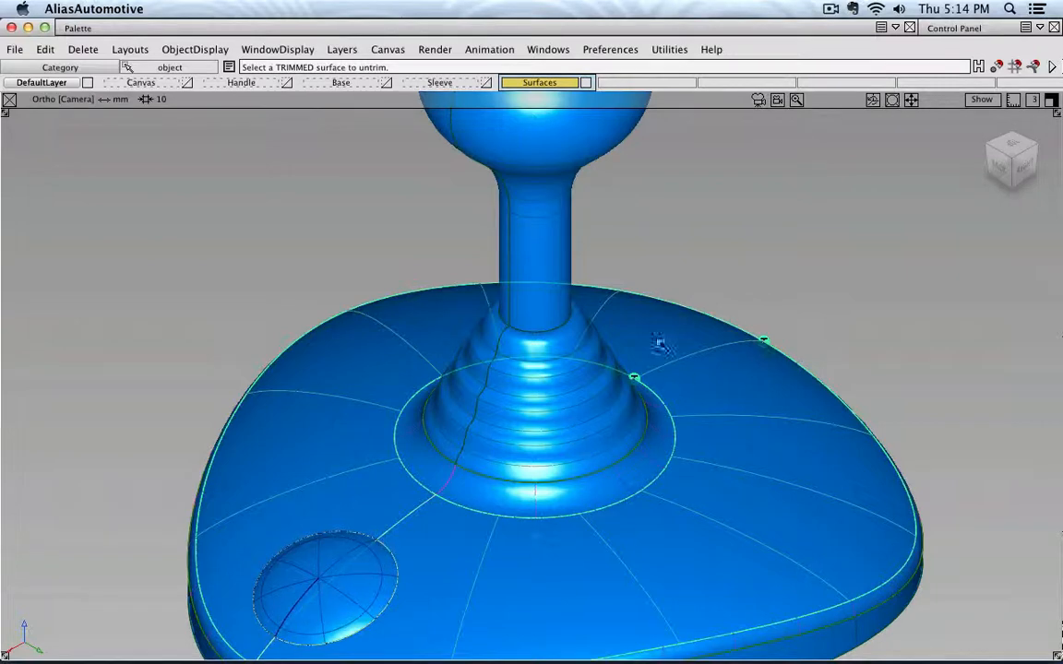
pyautogui.click(377, 580)
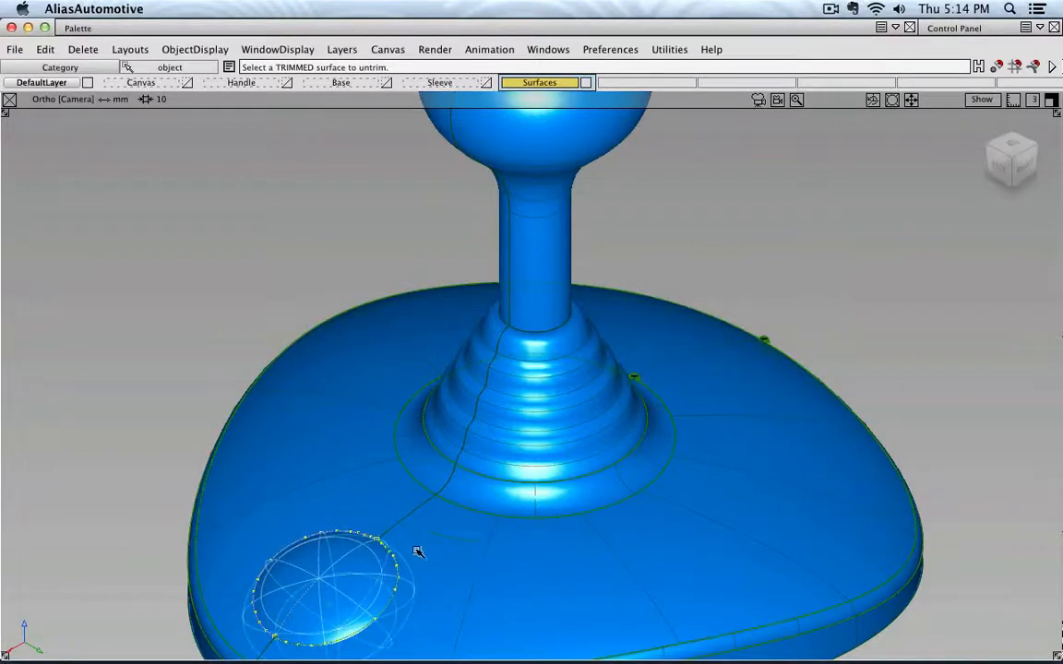
pyautogui.scroll(-1, 458, 529)
pyautogui.keyDown('alt'); pyautogui.keyDown('shift'); pyautogui.moveTo(517, 541); pyautogui.dragTo(546, 515); pyautogui.keyUp('shift'); pyautogui.keyUp('alt')
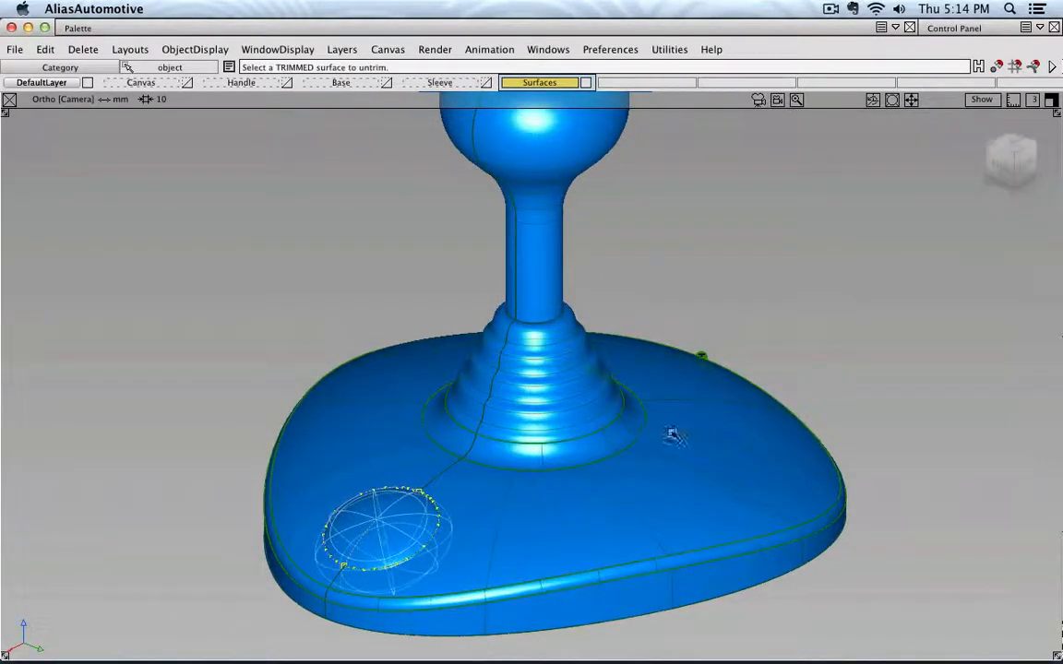
pyautogui.click(197, 32)
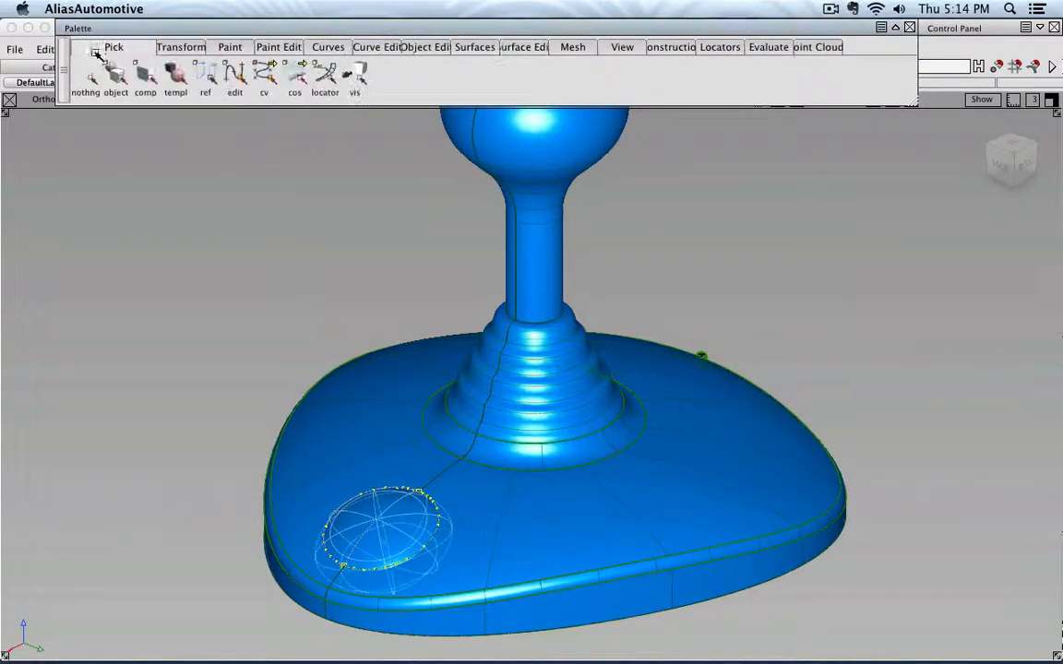
pyautogui.click(115, 77)
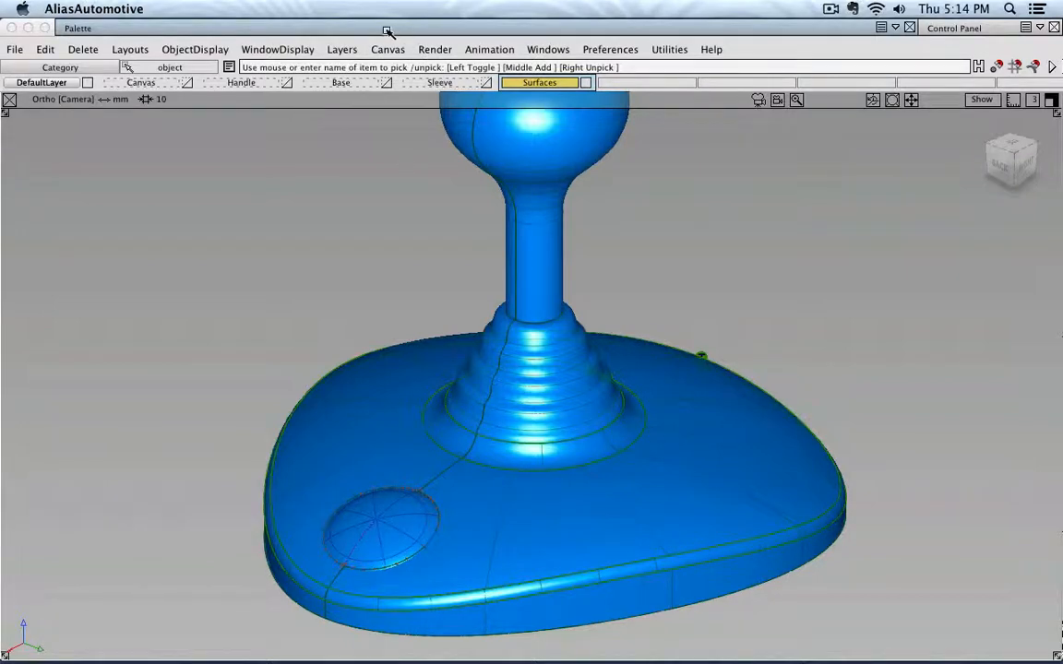
# Delete the curves on surface picked around the button outline, choosing sphere.cos0 where curves overlap
pyautogui.moveTo(358, 35)
pyautogui.click(450, 47)
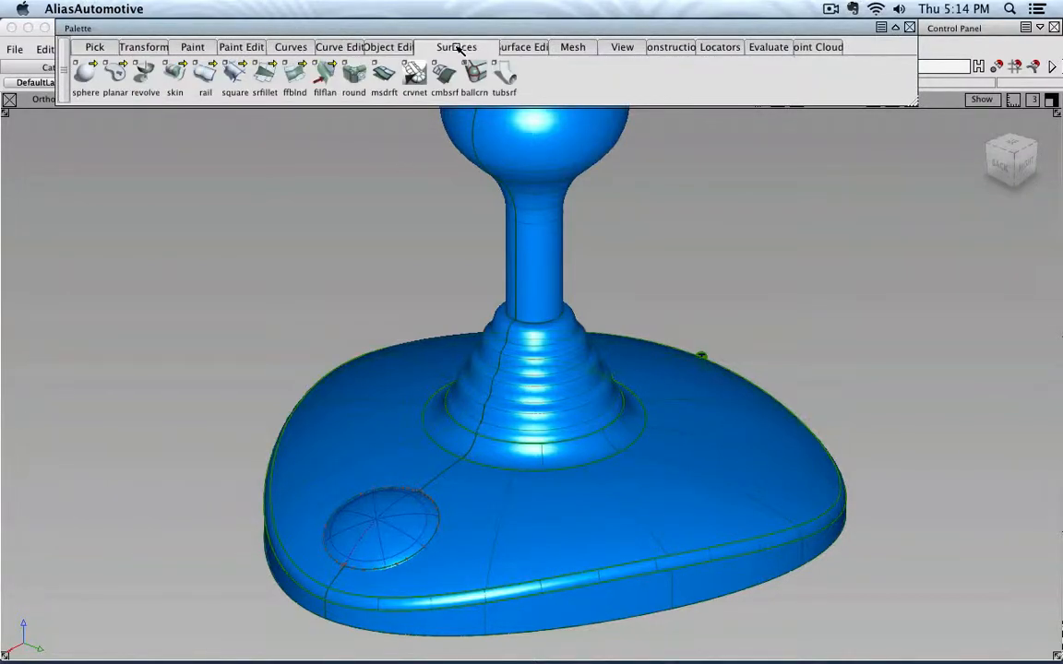
pyautogui.click(506, 48)
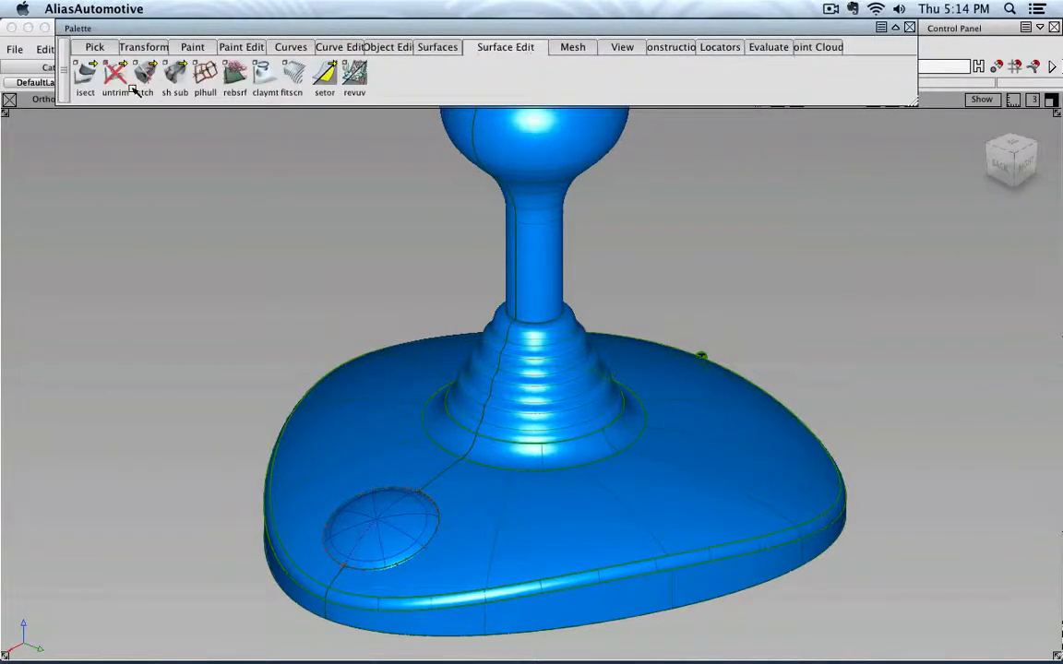
pyautogui.click(85, 46)
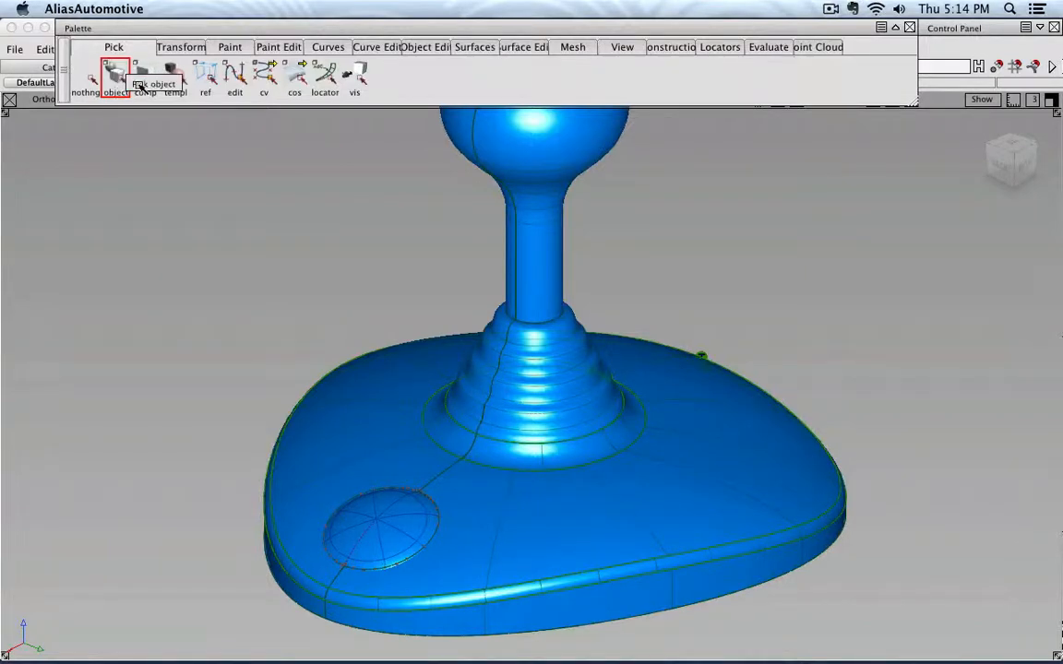
pyautogui.click(291, 83)
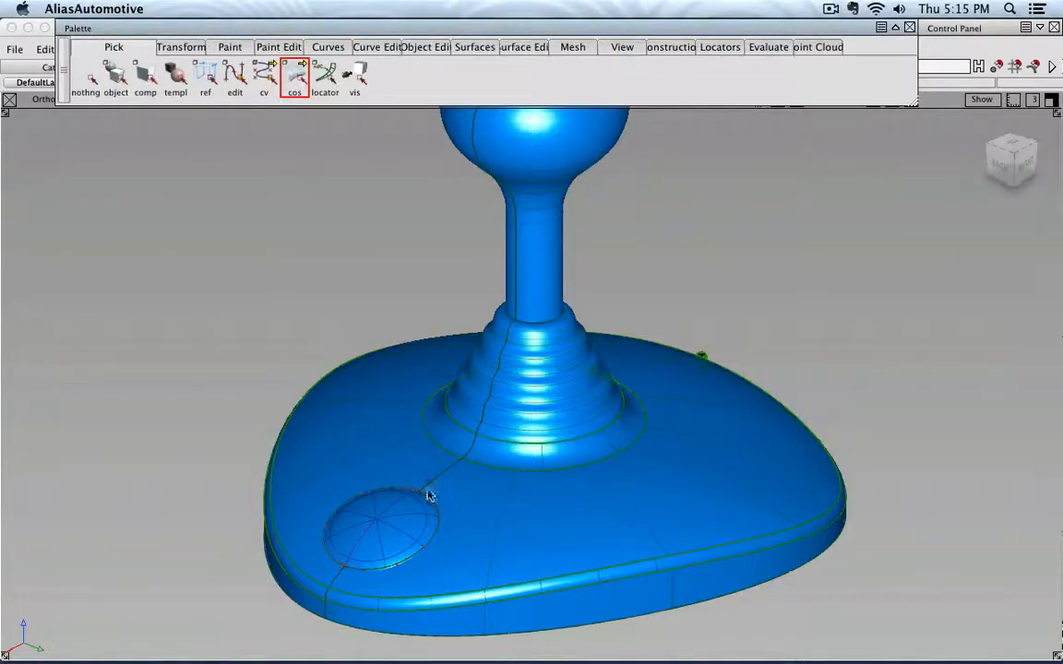
pyautogui.click(430, 537)
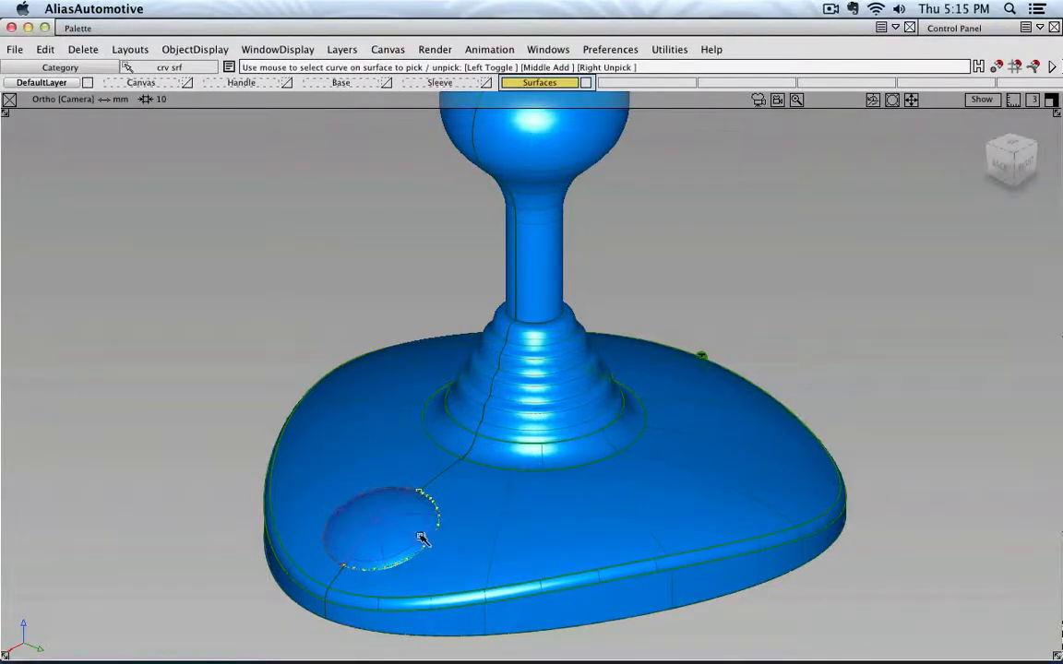
pyautogui.click(346, 505)
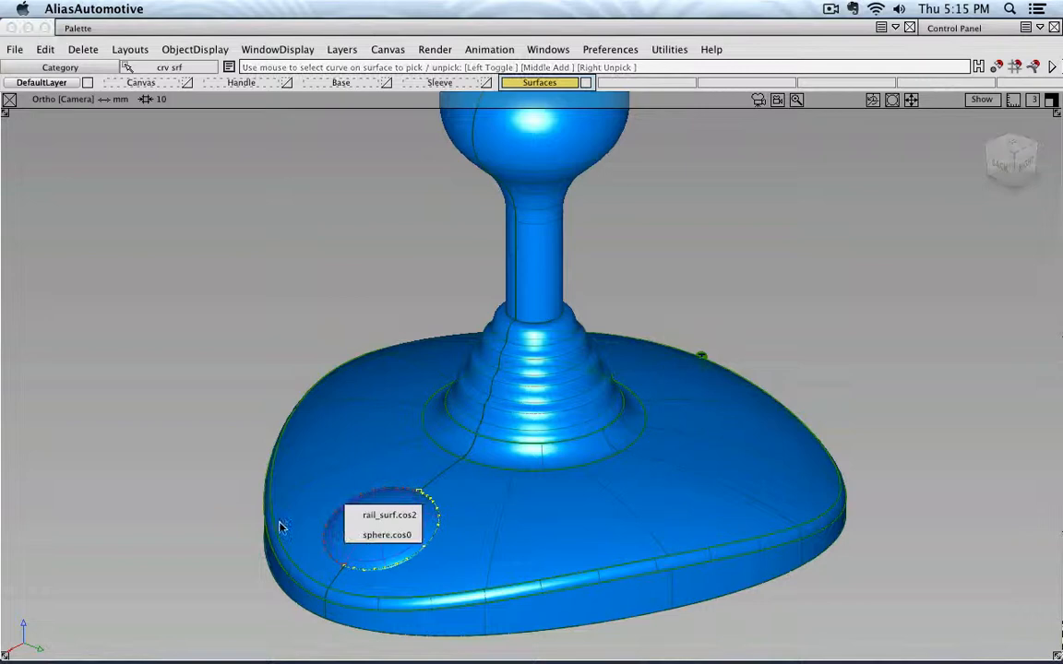
pyautogui.click(387, 535)
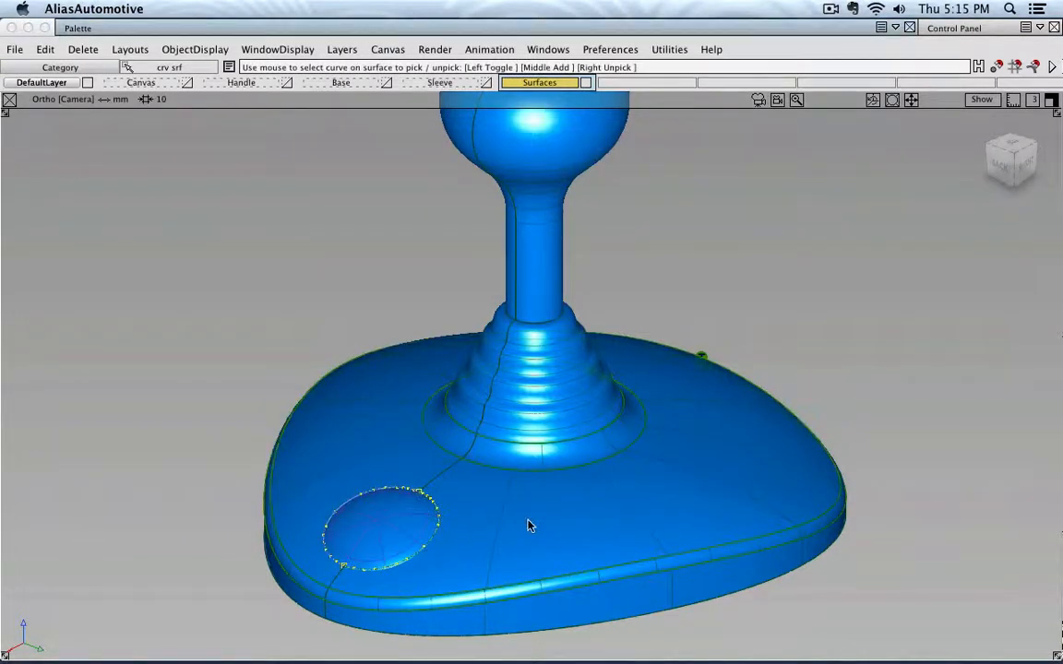
pyautogui.press('Delete')
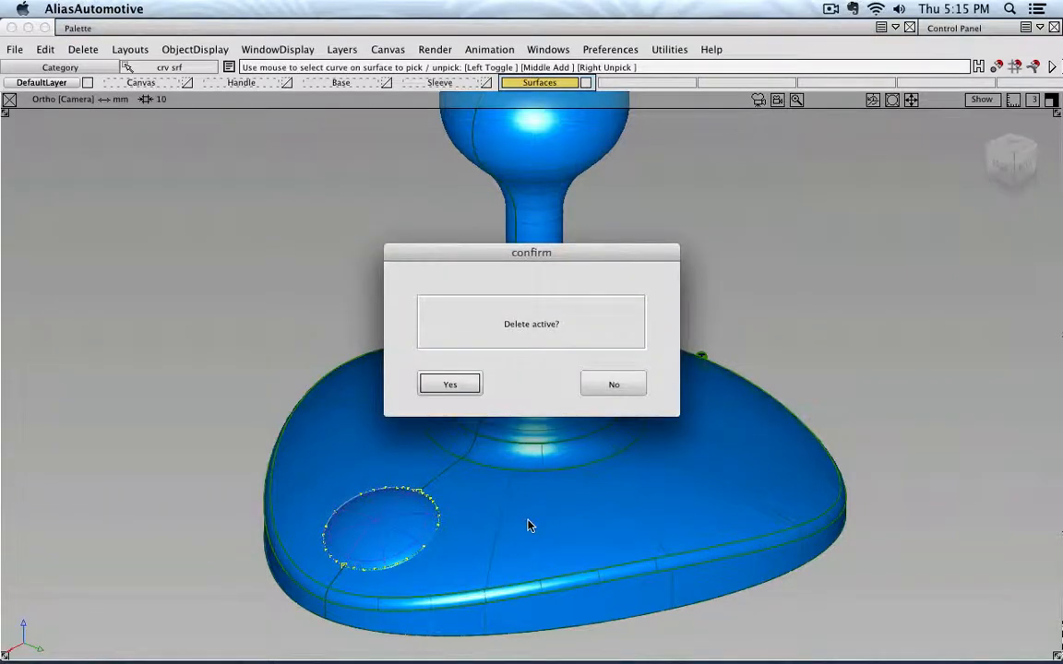
pyautogui.click(466, 386)
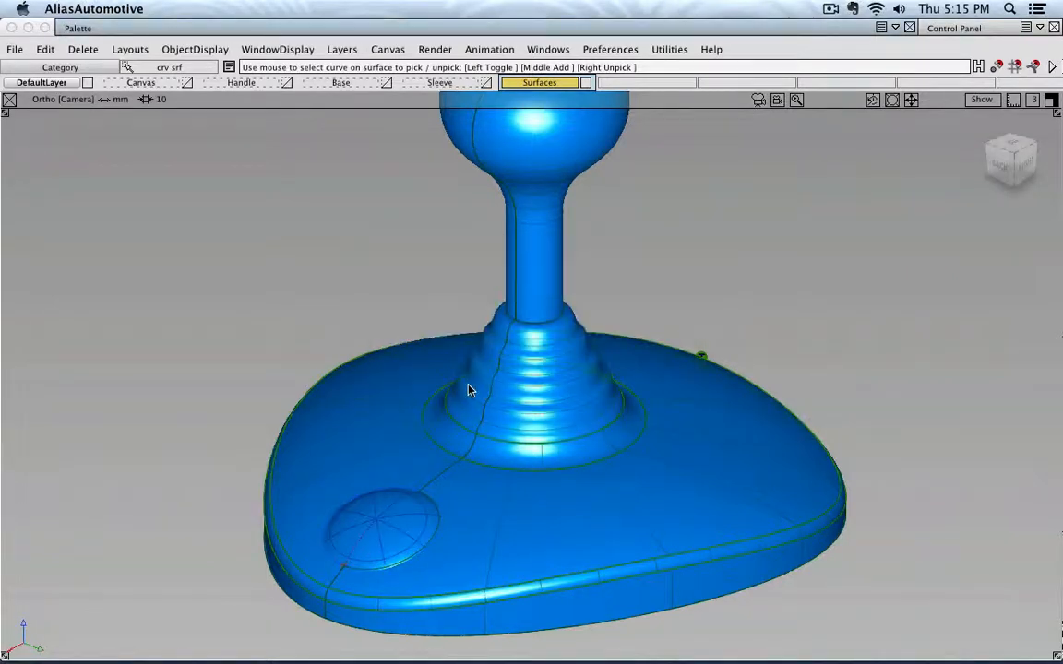
# Delete the remaining curve on surface along the left half of the button outline on the base
pyautogui.click(329, 527)
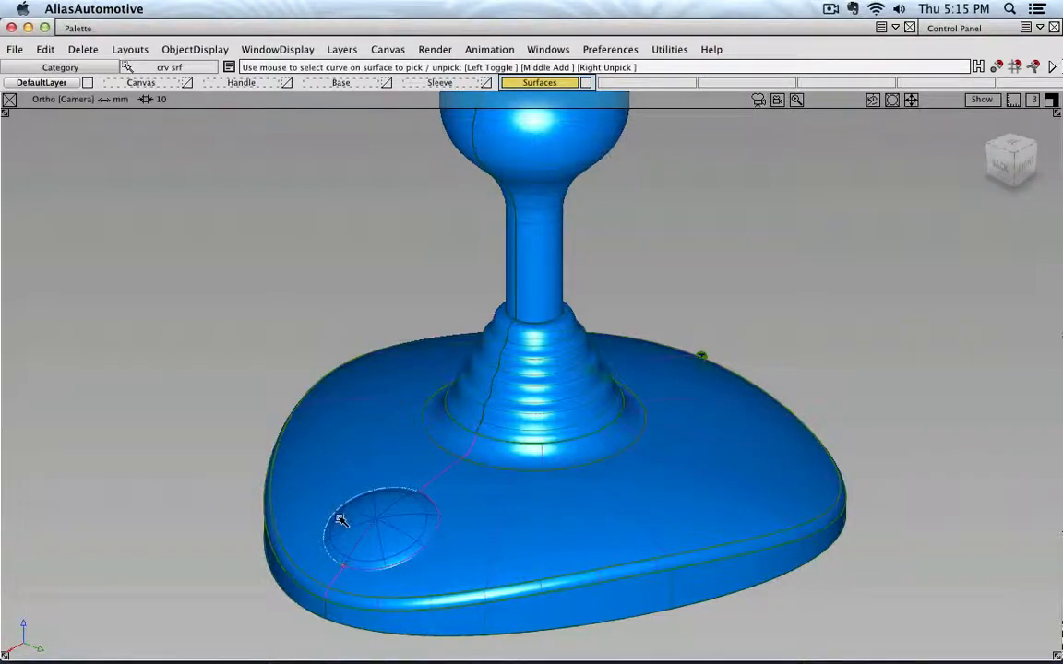
pyautogui.press('Delete')
pyautogui.click(464, 388)
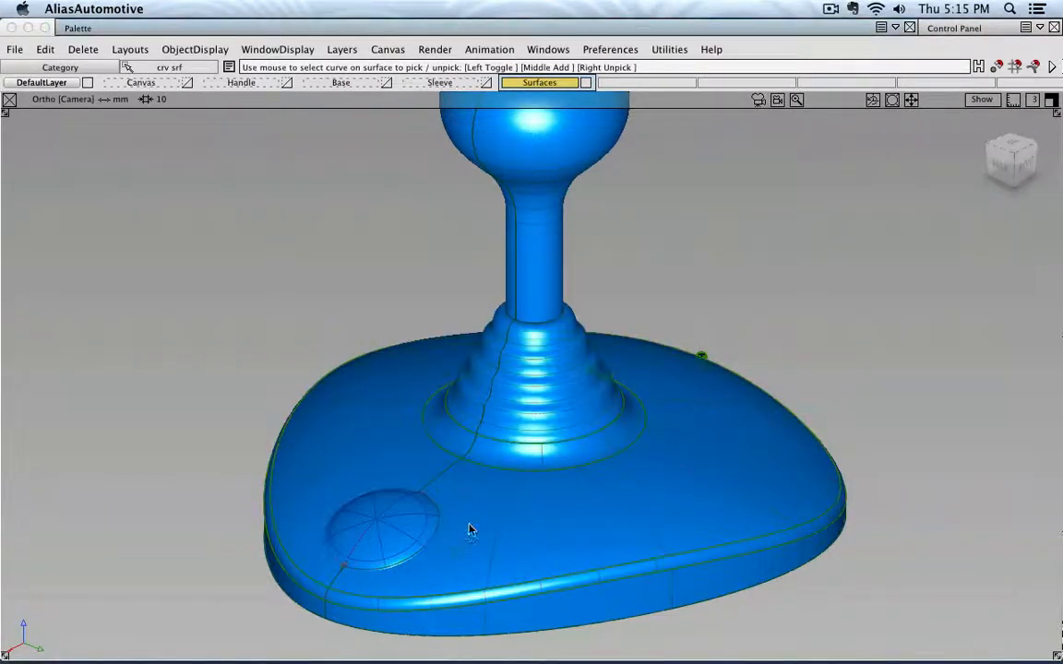
pyautogui.click(439, 527)
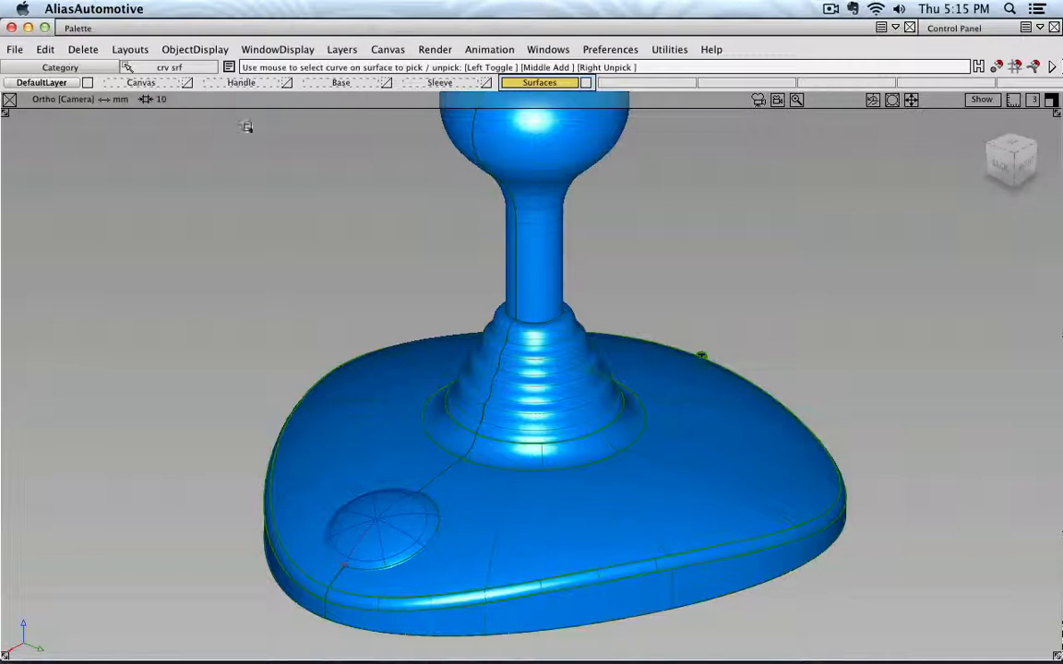
# Pick the sphere button as an object and make it invisible
pyautogui.click(128, 35)
pyautogui.click(166, 46)
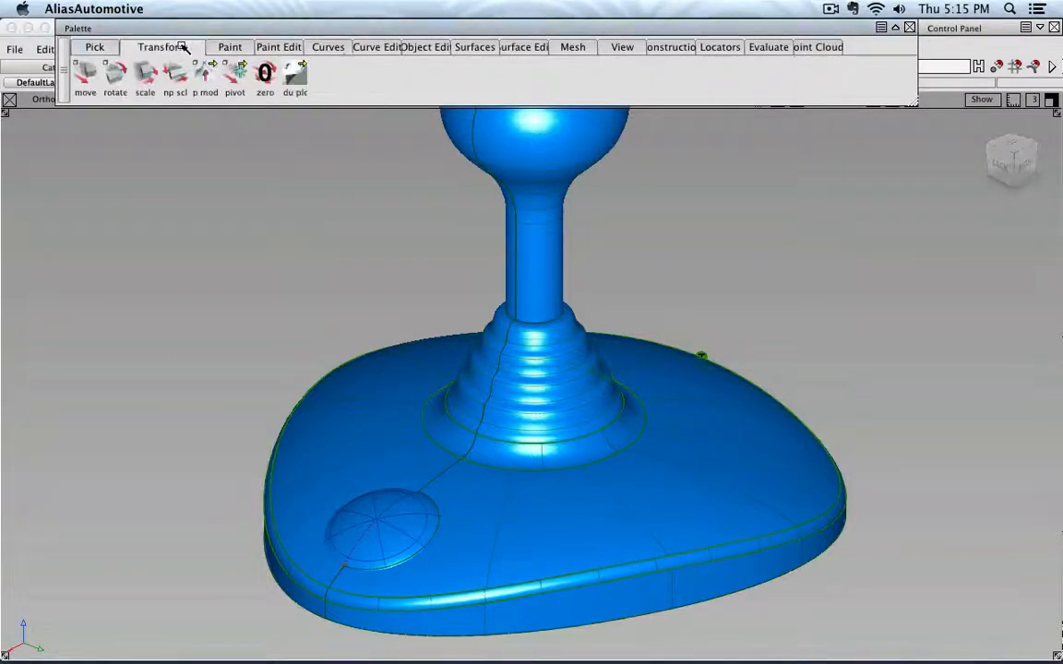
pyautogui.click(96, 46)
pyautogui.click(115, 72)
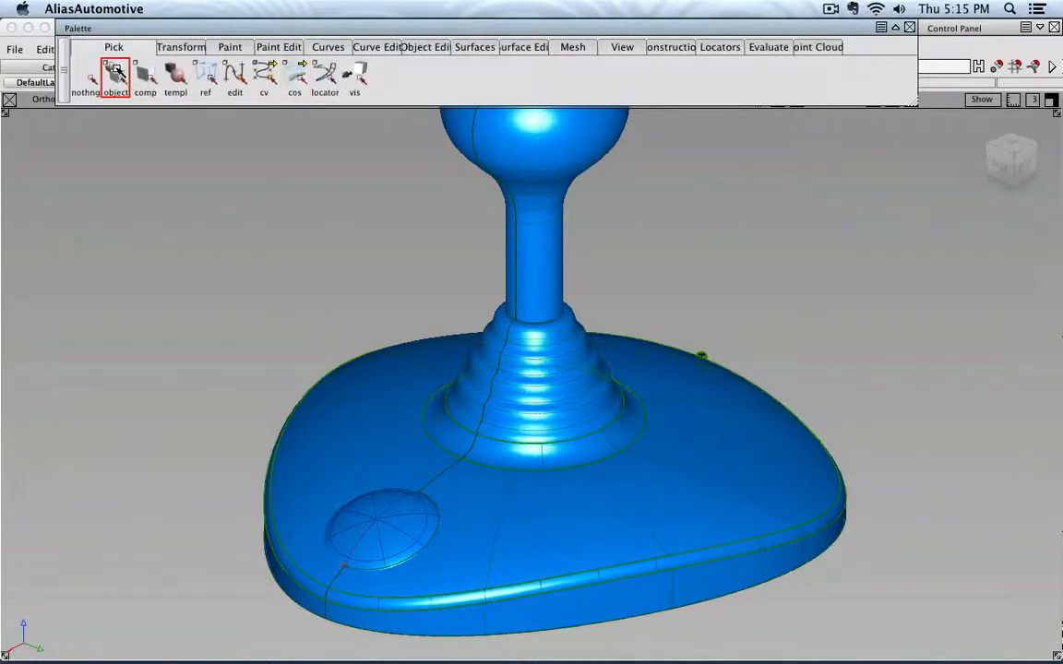
pyautogui.click(394, 526)
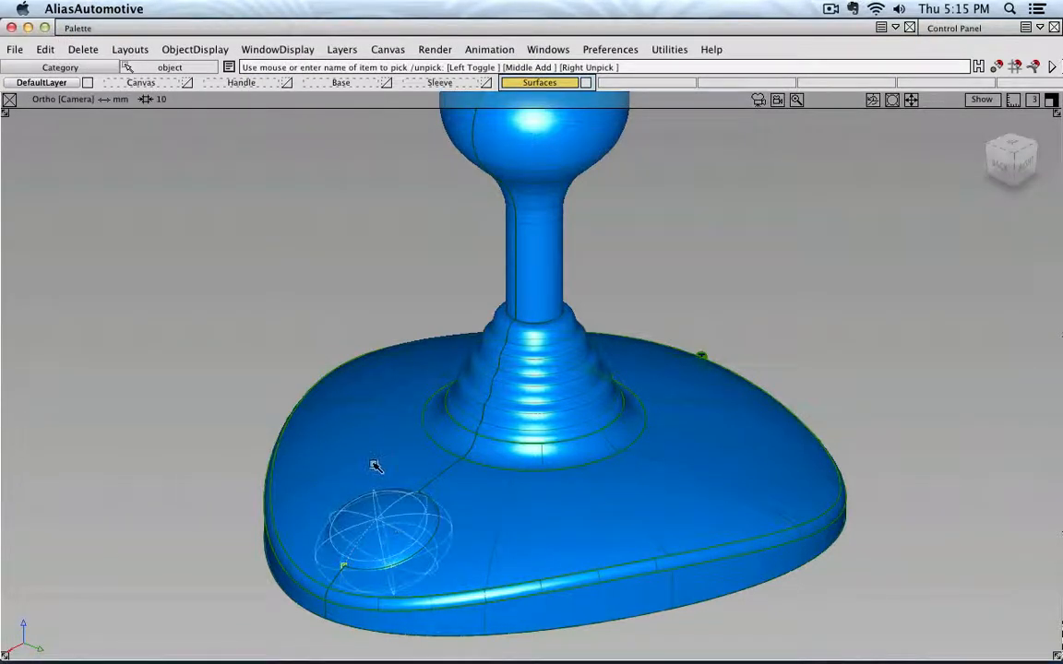
pyautogui.click(132, 53)
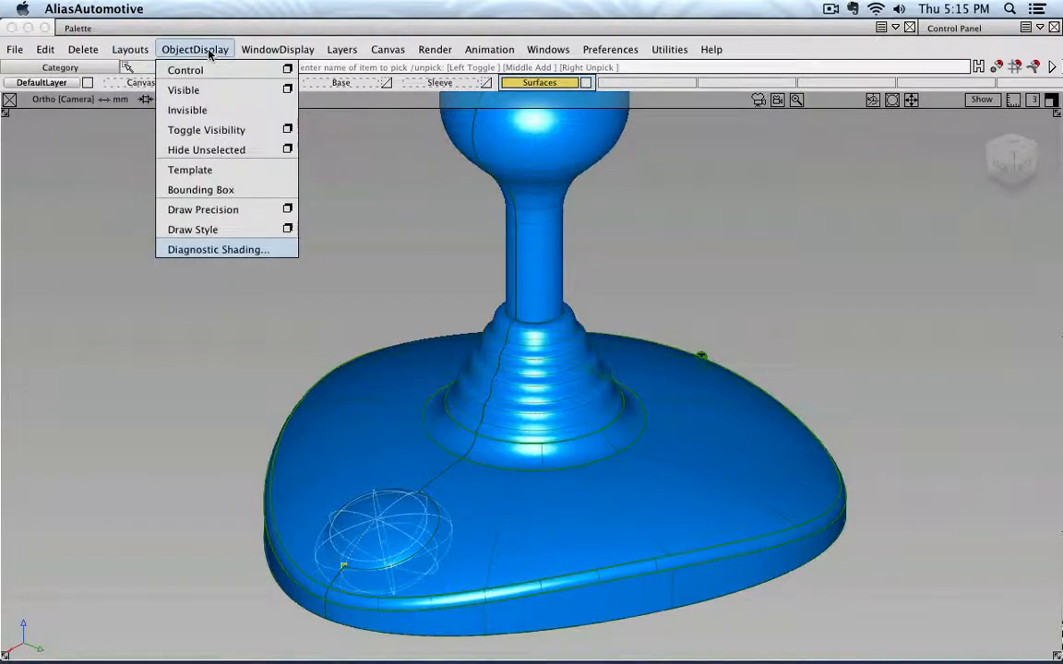
pyautogui.click(195, 110)
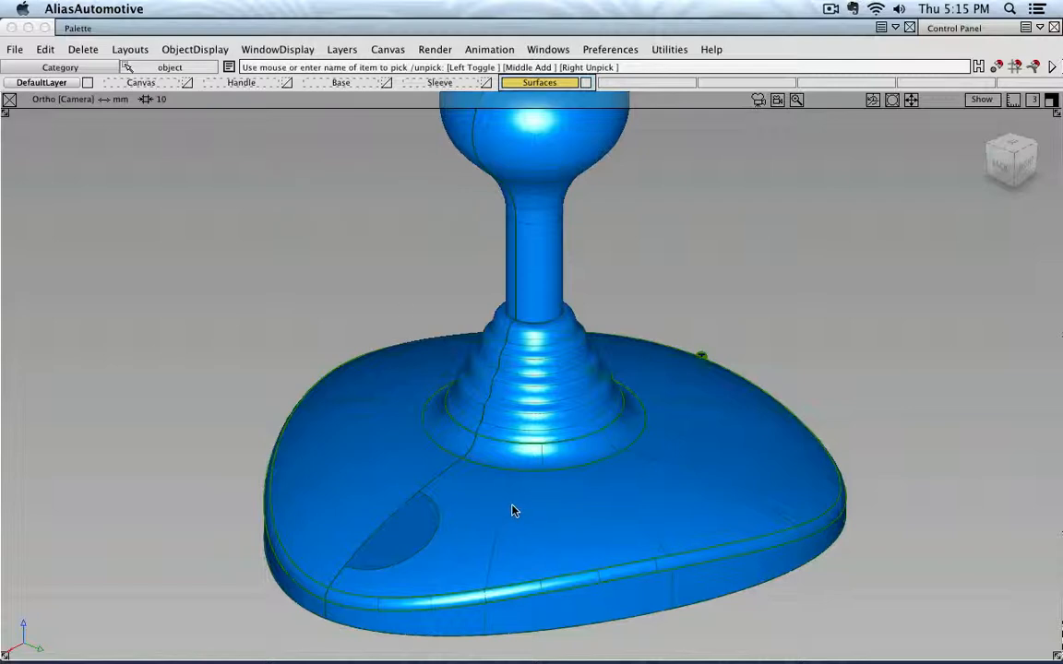
# Untrim the base's top surface at the half-round button area and clear the selection
pyautogui.click(325, 28)
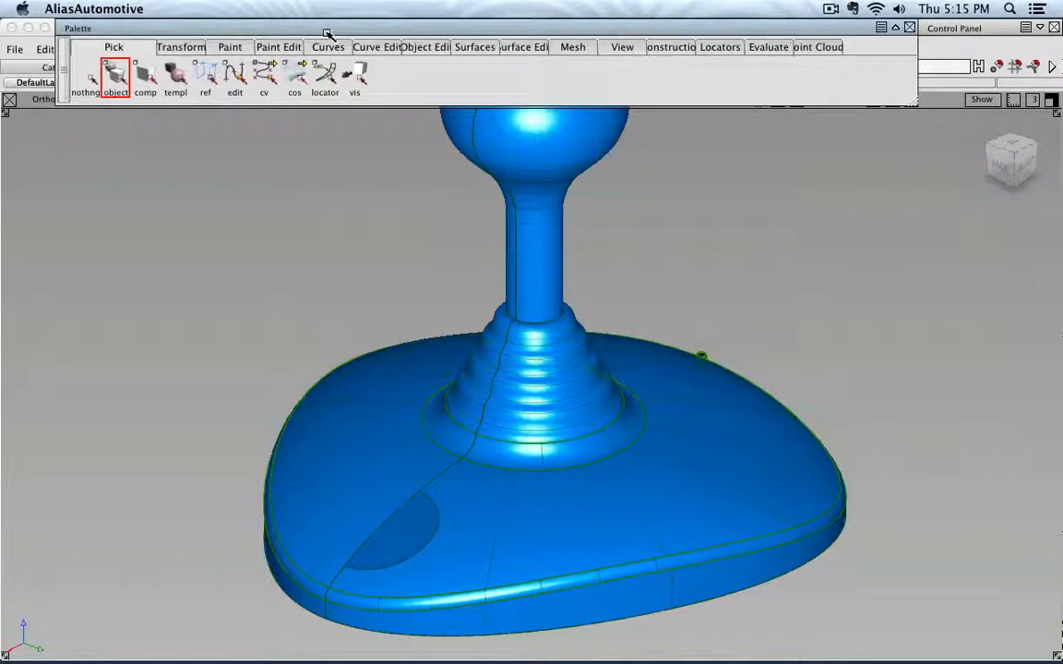
pyautogui.click(516, 46)
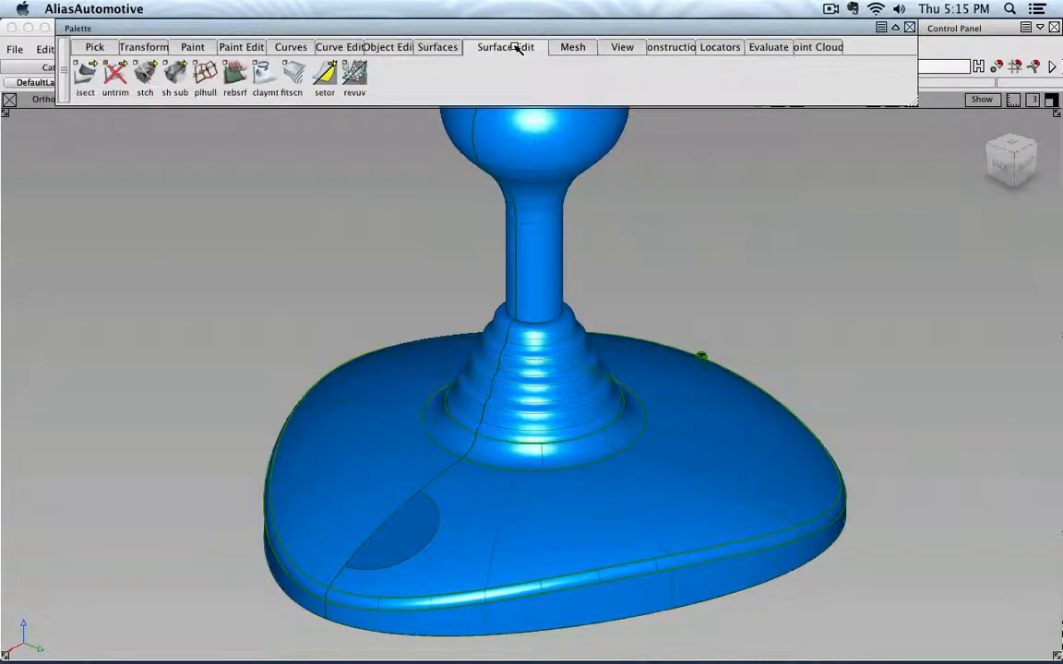
pyautogui.click(111, 76)
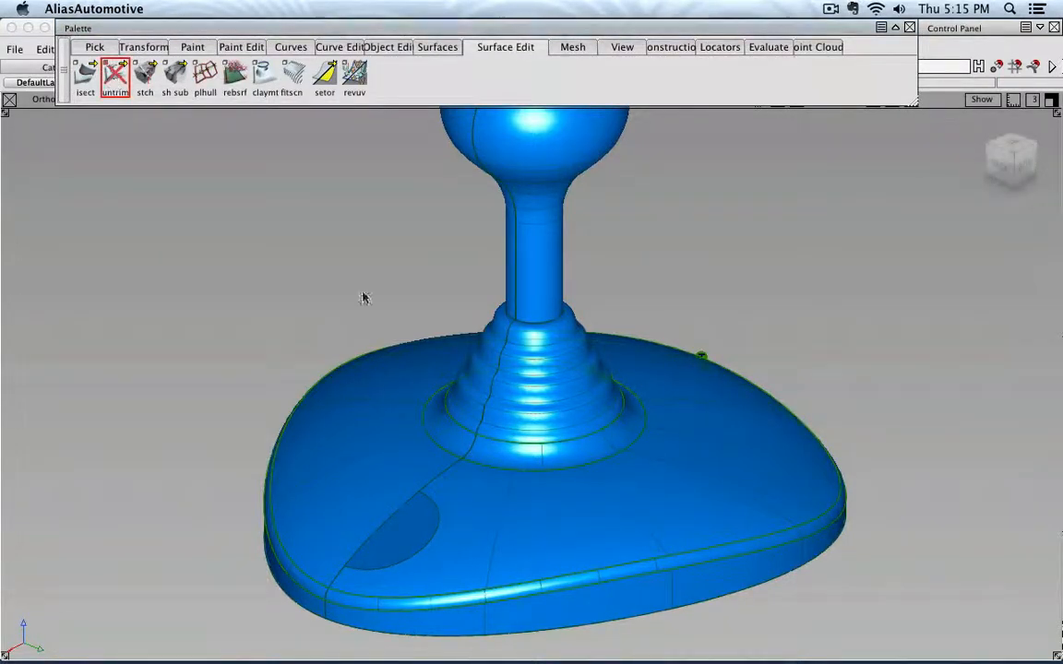
pyautogui.click(436, 543)
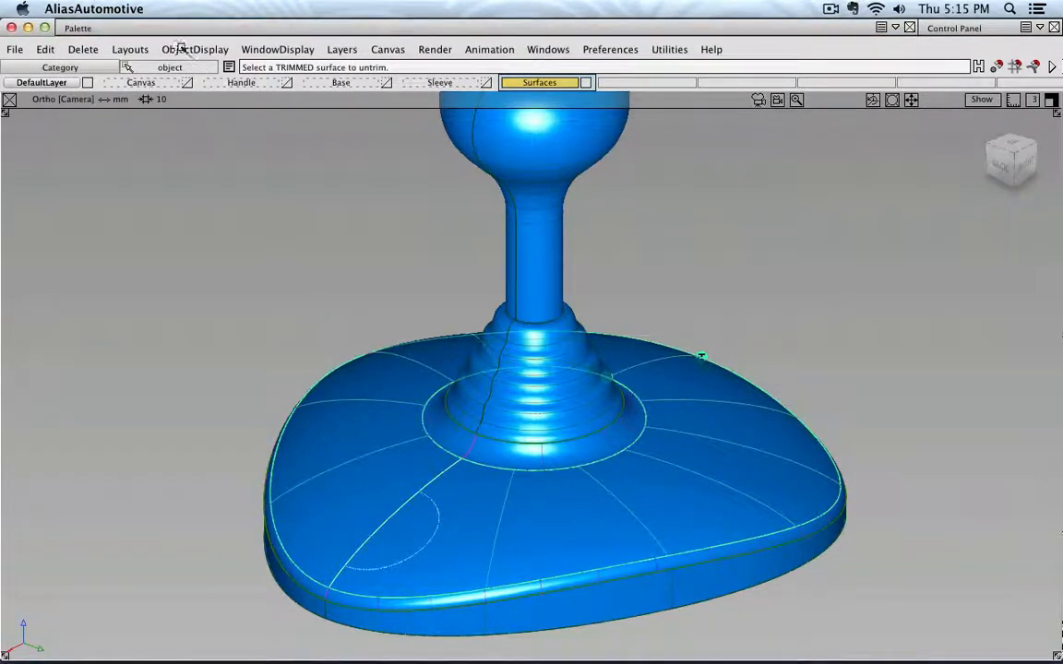
pyautogui.keyDown('ctrl'); pyautogui.keyDown('shift'); pyautogui.click(146, 296); pyautogui.keyUp('shift'); pyautogui.keyUp('ctrl')
pyautogui.keyDown('ctrl'); pyautogui.keyDown('shift'); pyautogui.moveTo(146, 296); pyautogui.dragTo(142, 248); pyautogui.keyUp('shift'); pyautogui.keyUp('ctrl')
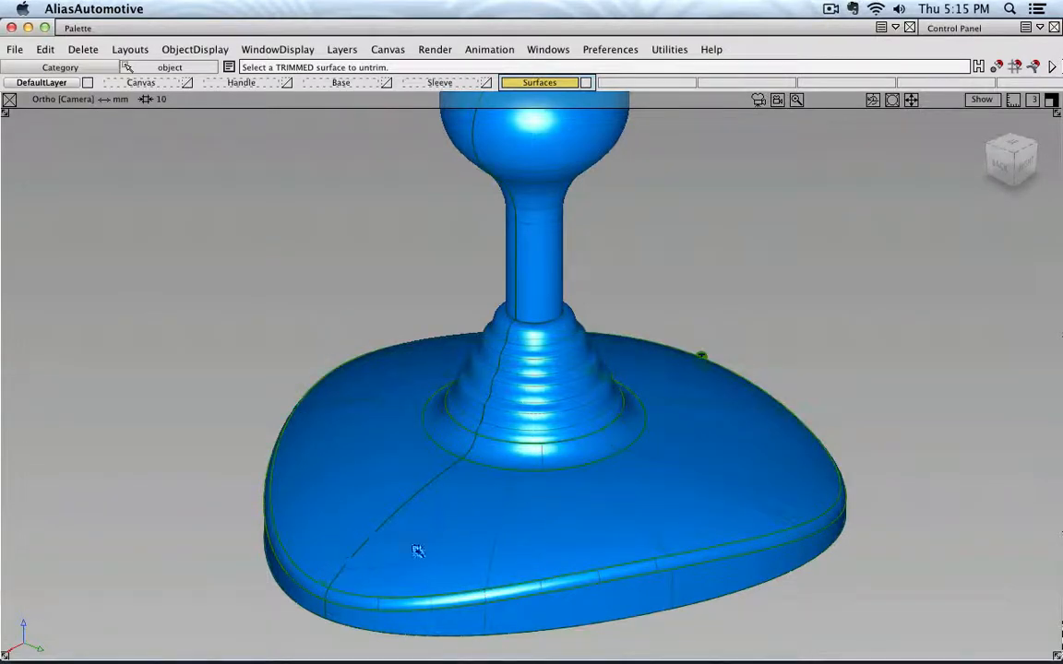
# Delete the half-circle curve on surface left on the base where the button sits
pyautogui.moveTo(248, 26)
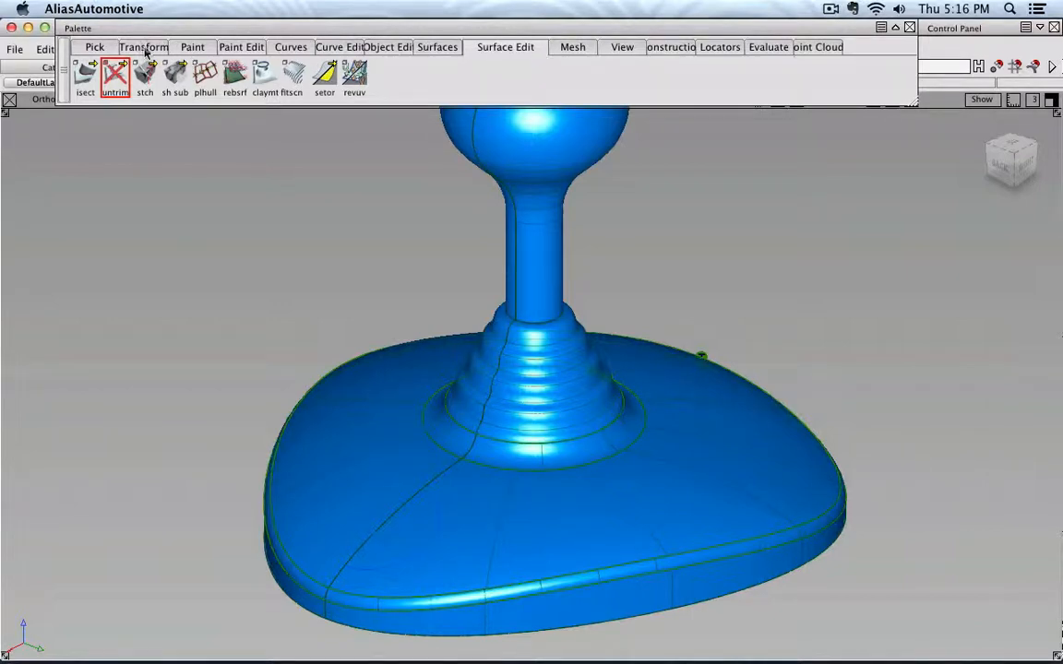
pyautogui.click(95, 47)
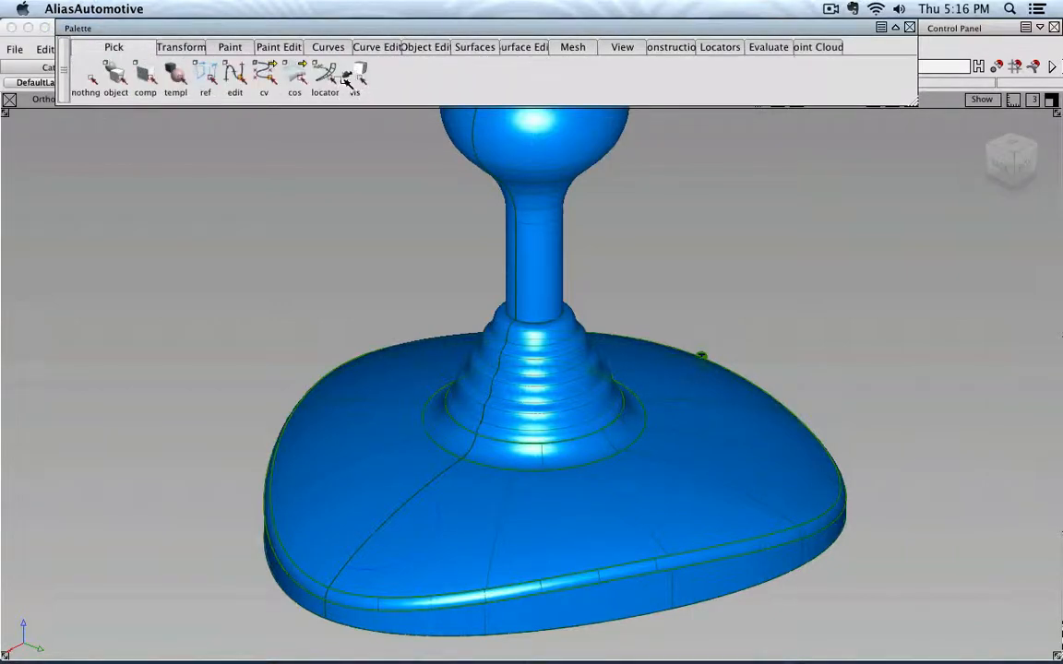
pyautogui.click(291, 75)
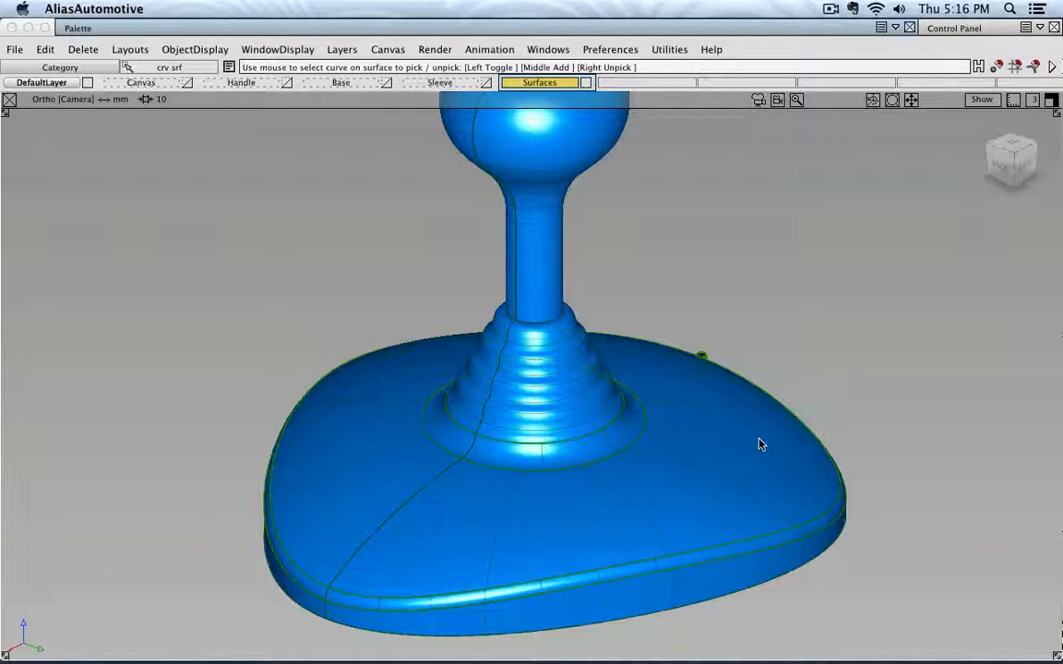
pyautogui.click(438, 505)
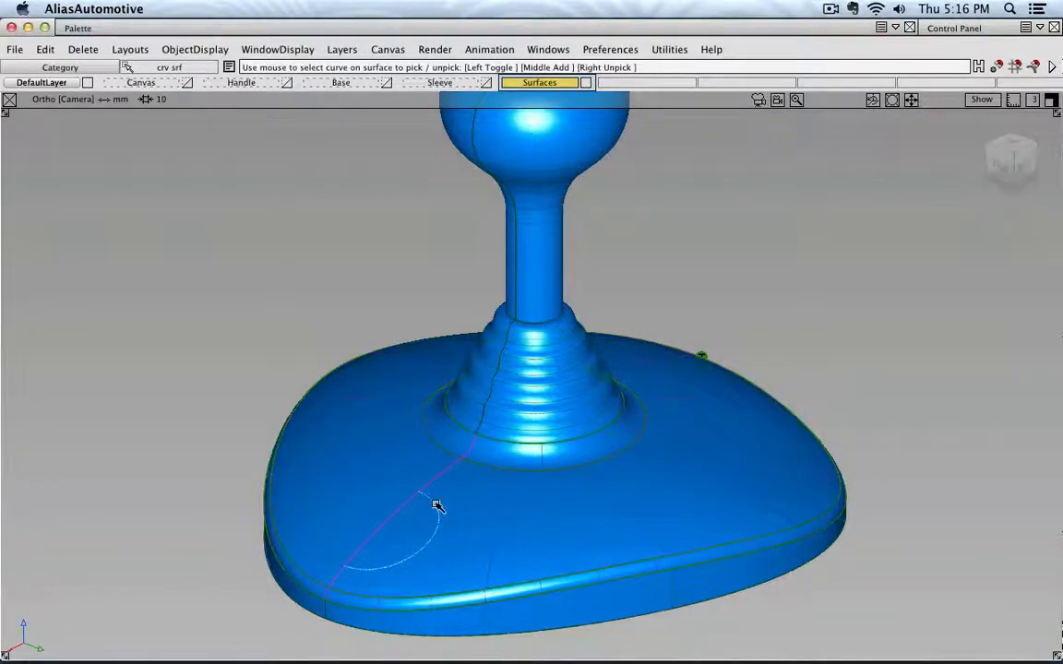
pyautogui.press('Delete')
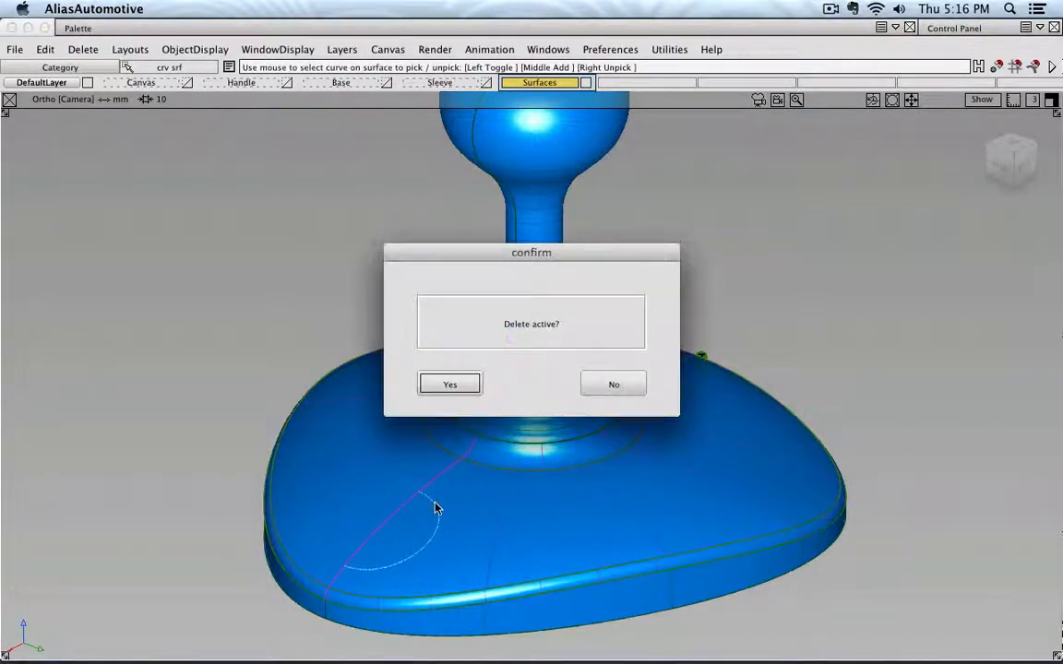
pyautogui.click(447, 384)
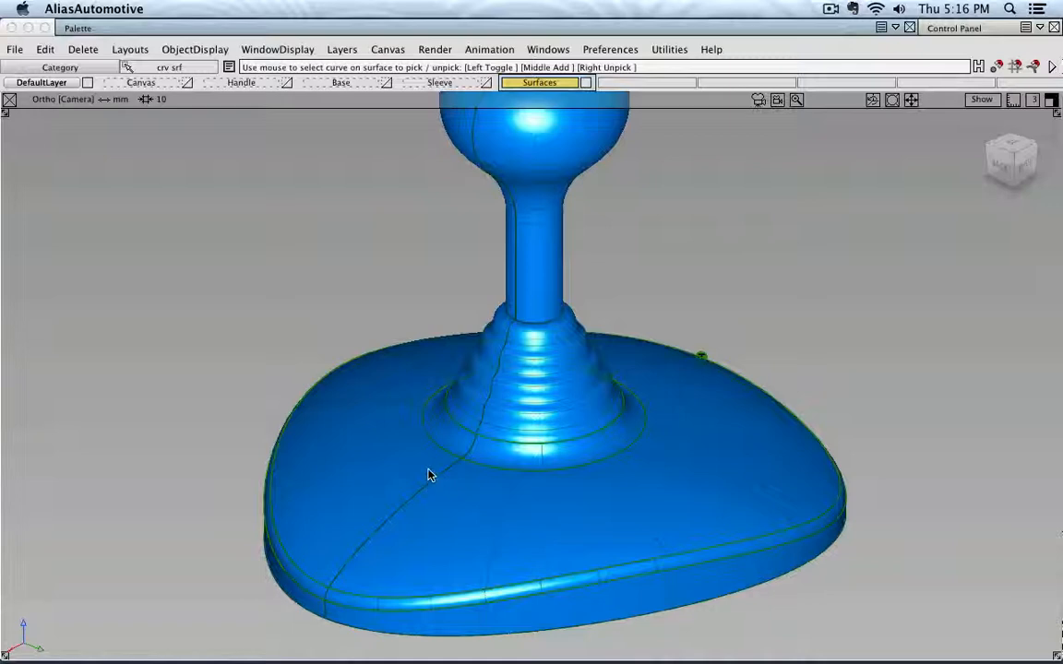
# Make the hidden sphere button visible again
pyautogui.click(230, 29)
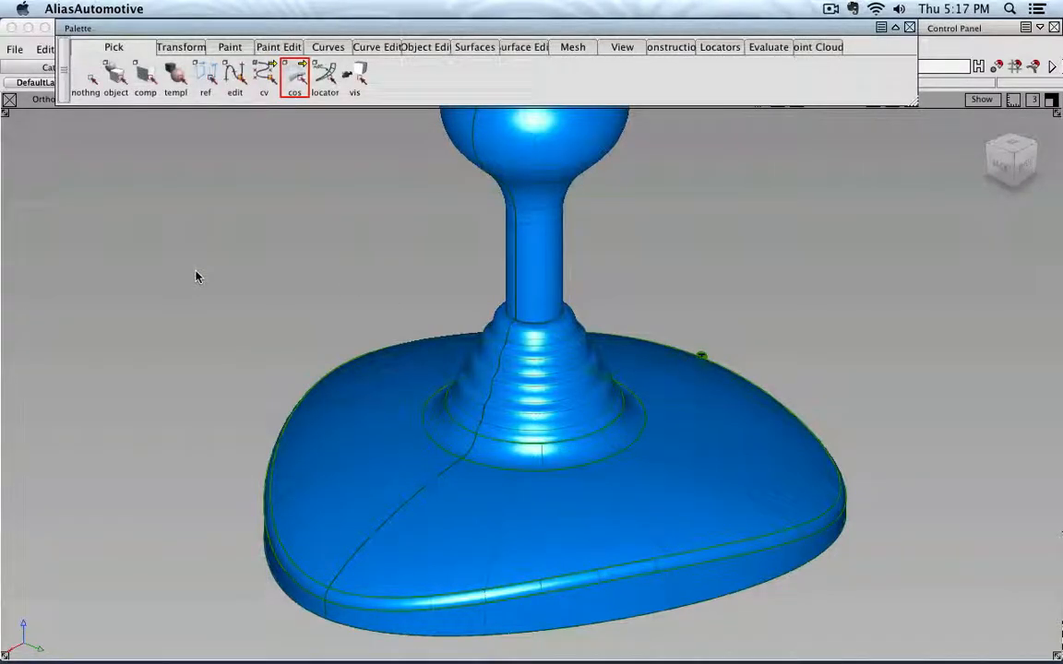
pyautogui.moveTo(257, 31)
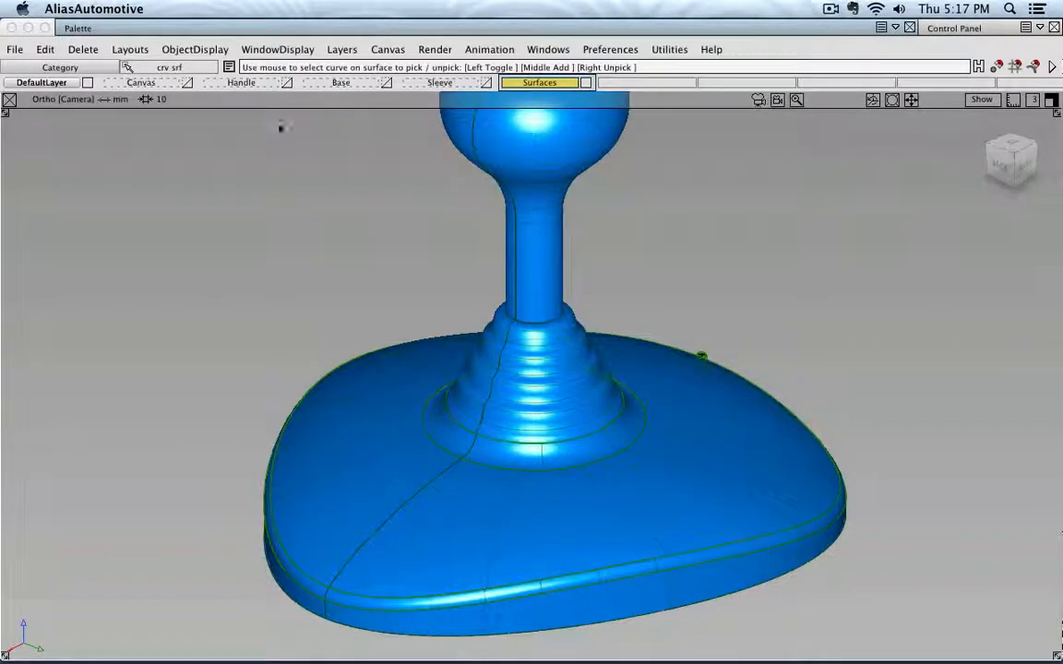
pyautogui.click(251, 50)
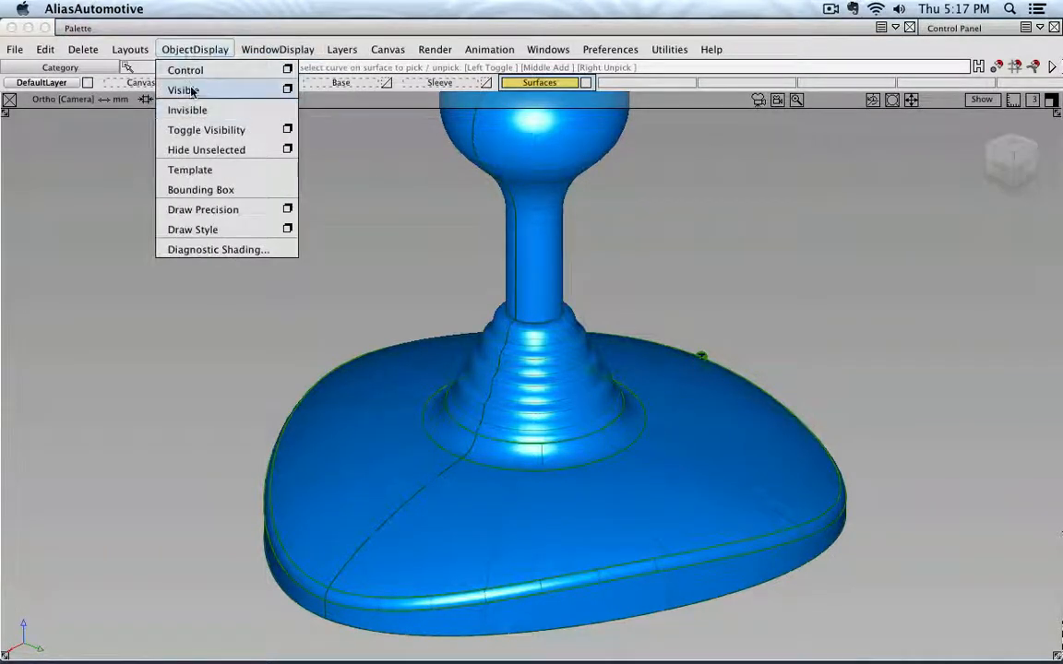
pyautogui.click(184, 89)
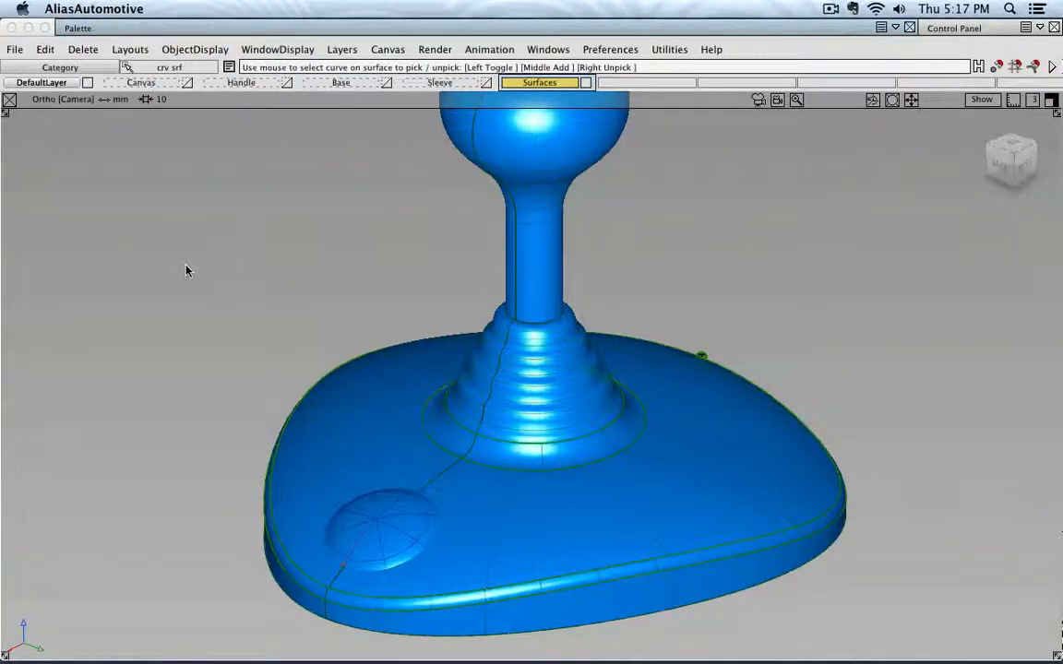